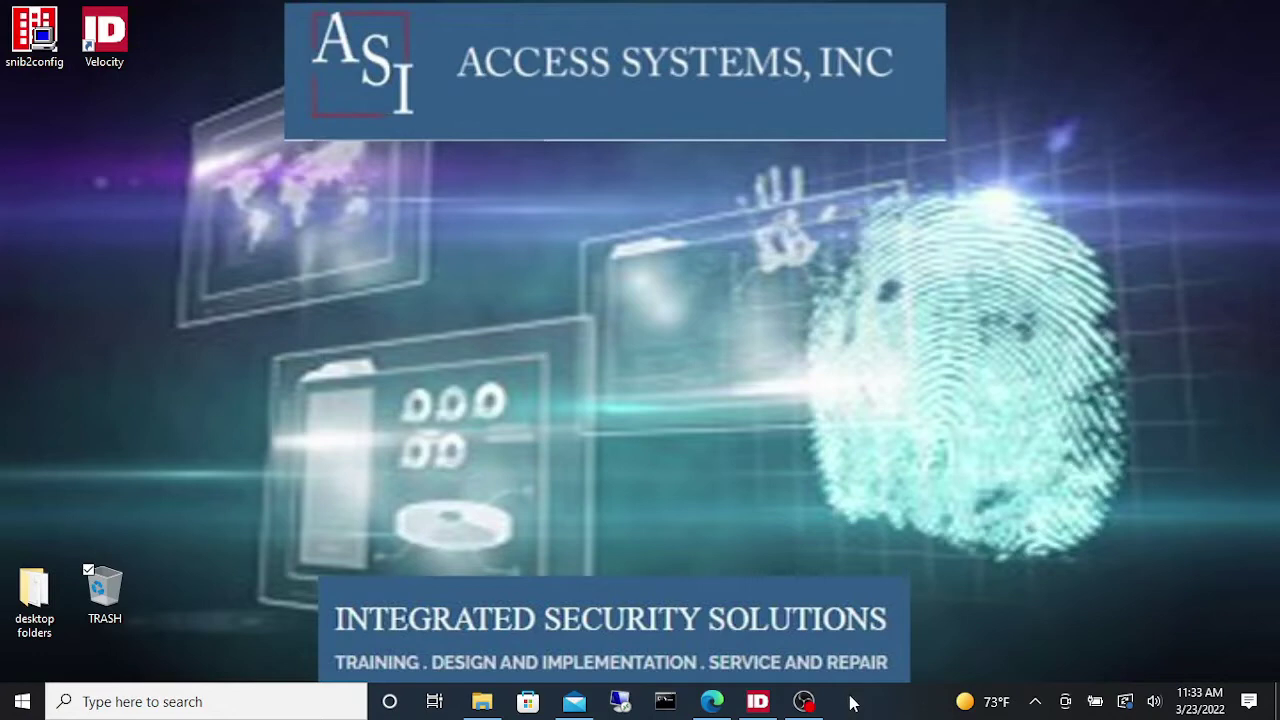
- Switch to Velocity, open Administration and go to the XNET folder under DIGI*TRAC Configuration
mouse_move(762, 700)
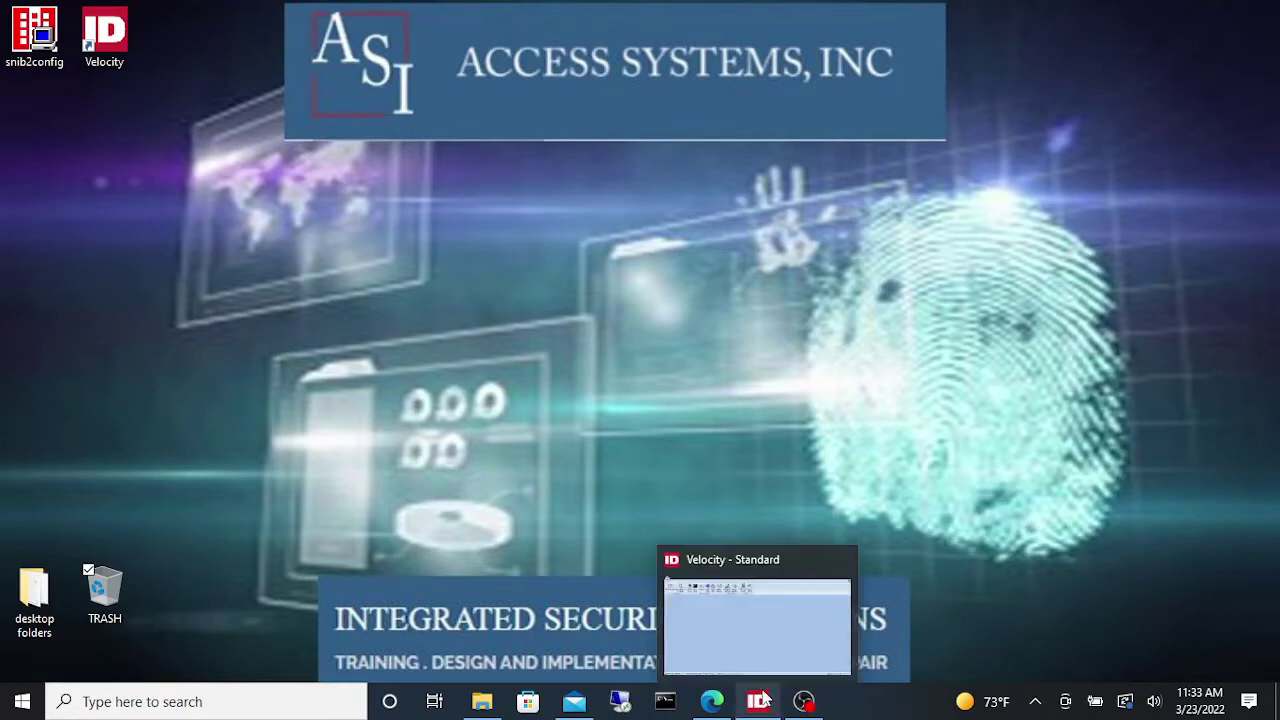
left_click(758, 703)
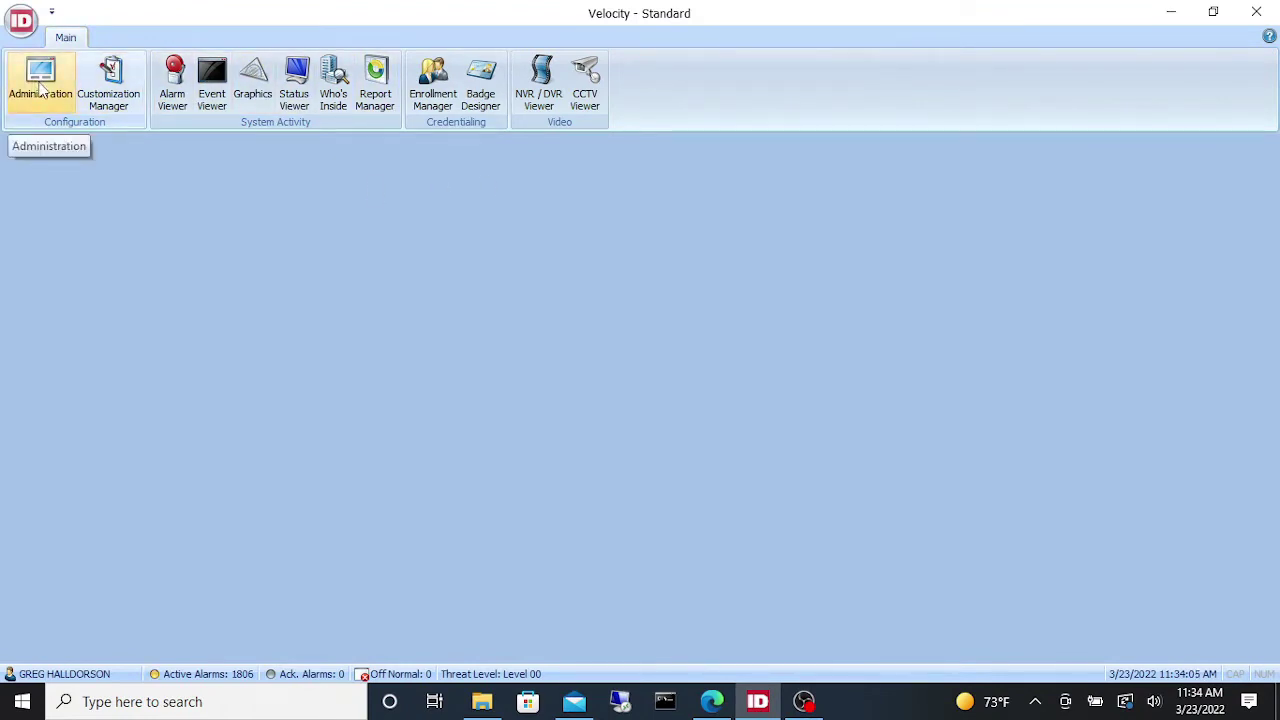
left_click(40, 90)
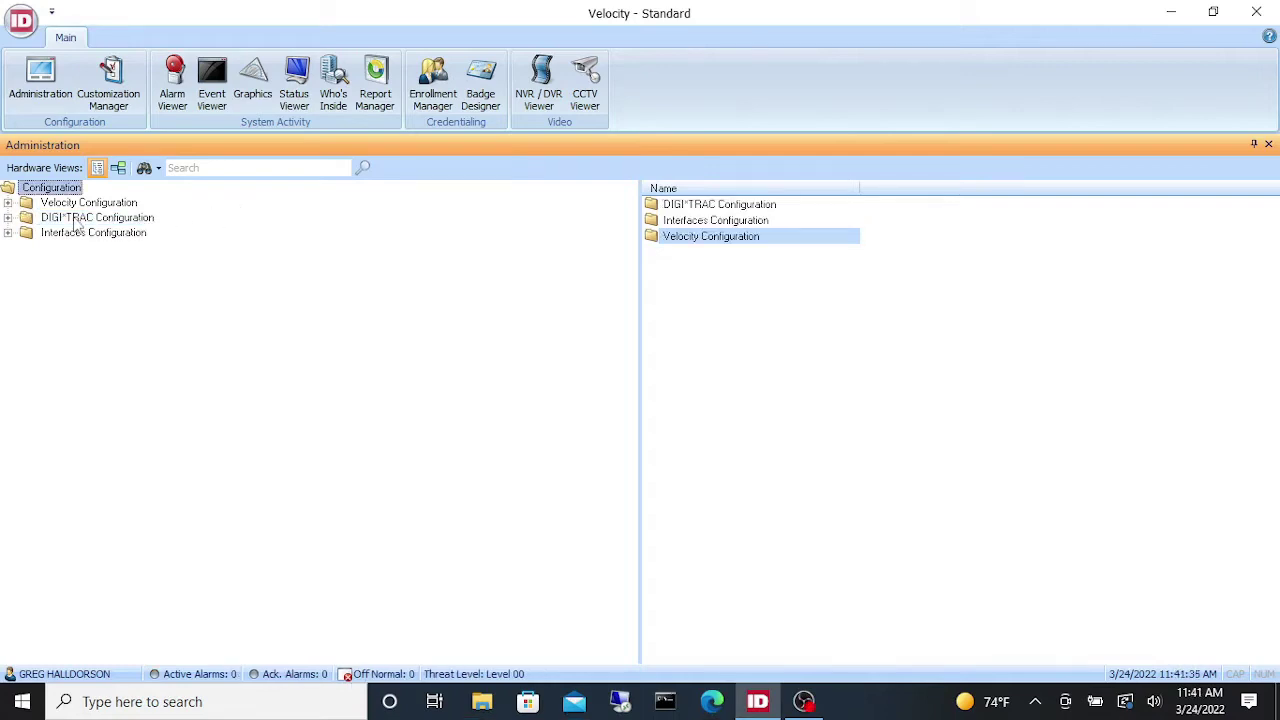
left_click(8, 217)
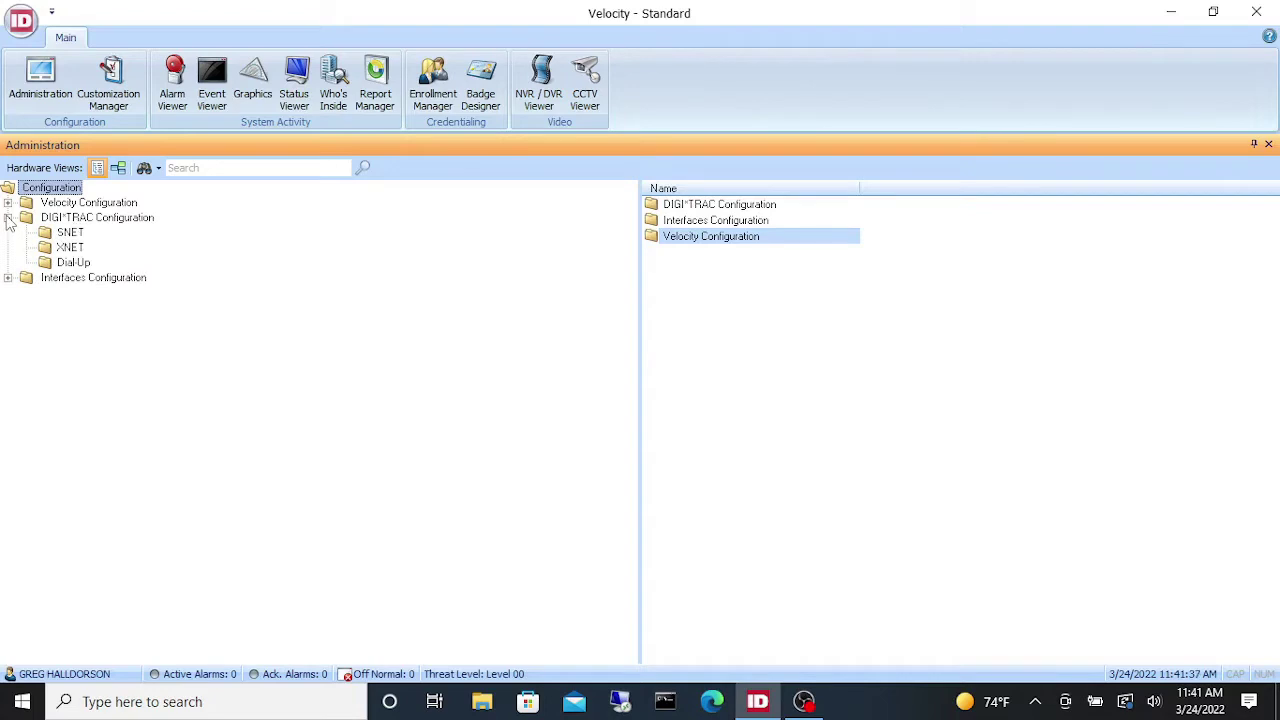
left_click(84, 236)
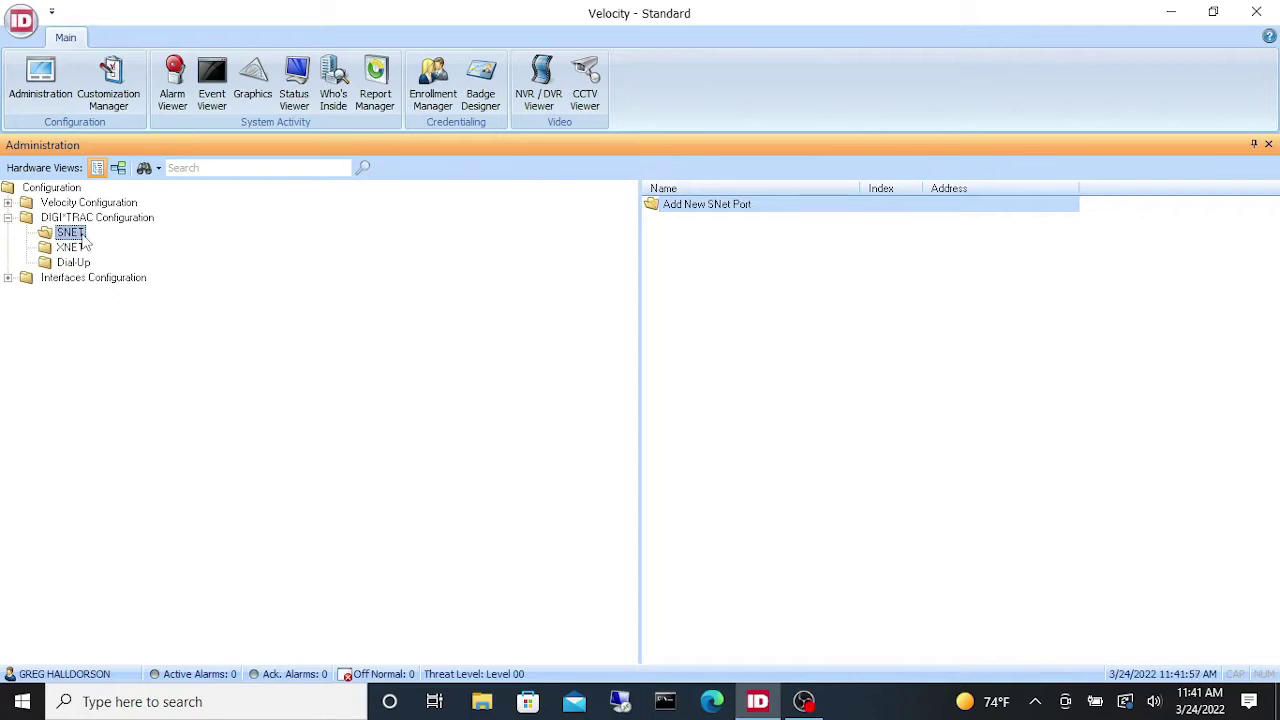
left_click(75, 249)
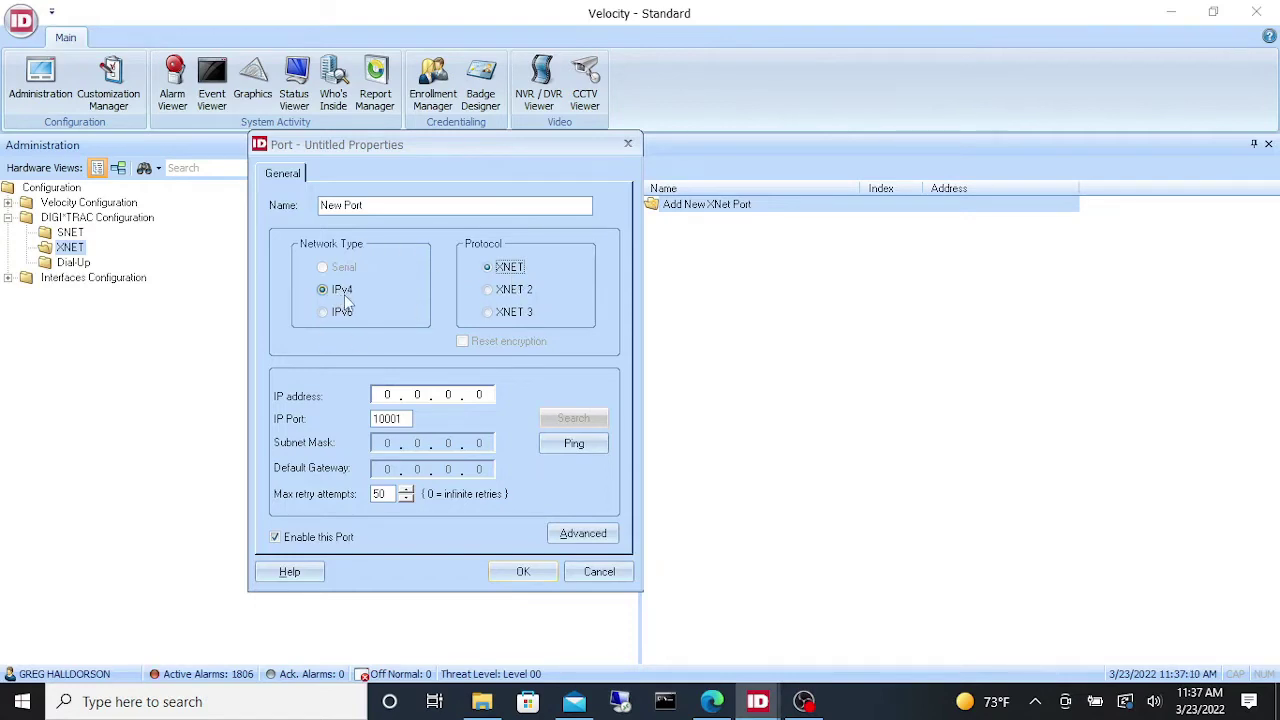
- Create a disabled XNET 2 port using the settings of the ASI DEMO device at 192.168.1.10 picked from a network search
left_click(527, 298)
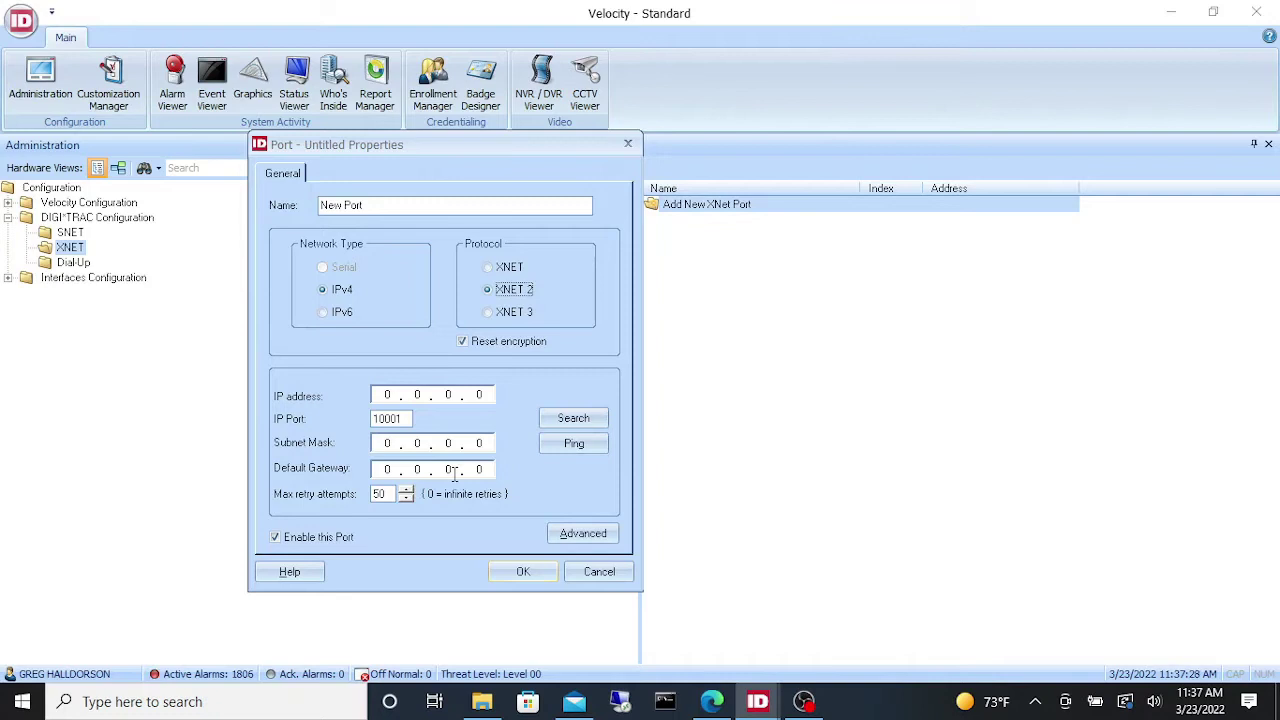
left_click(571, 421)
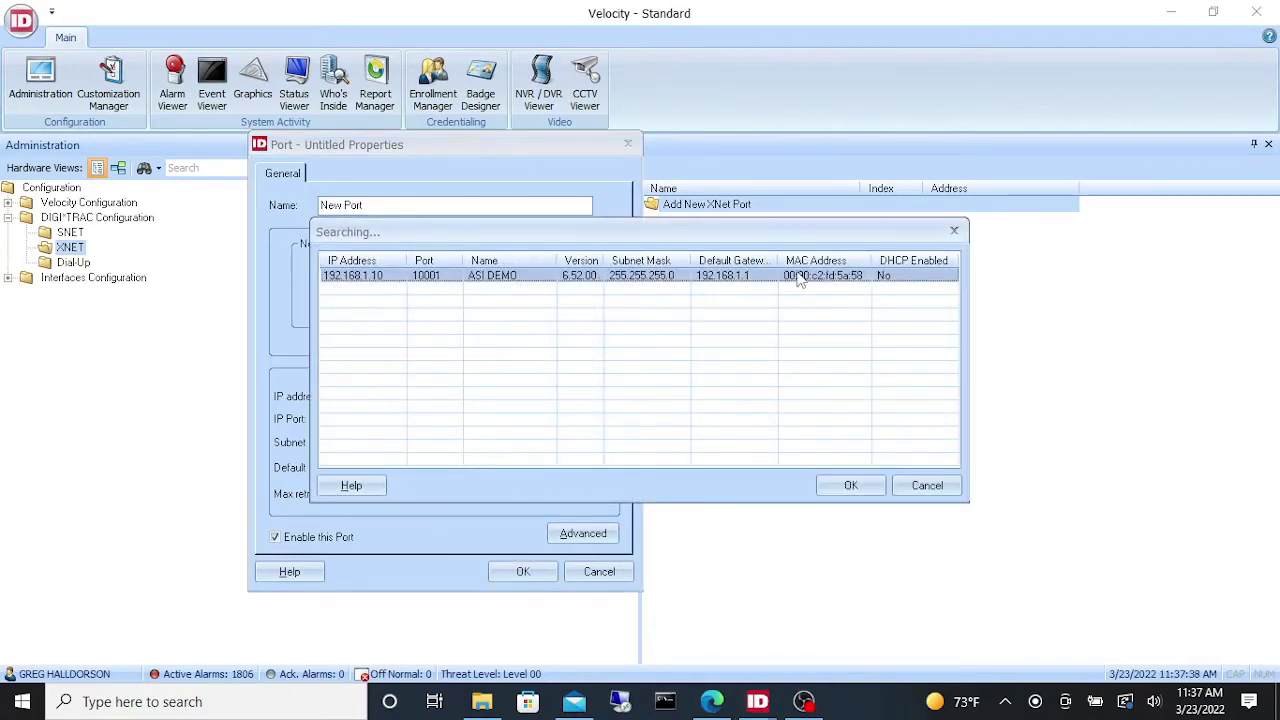
double_click(498, 281)
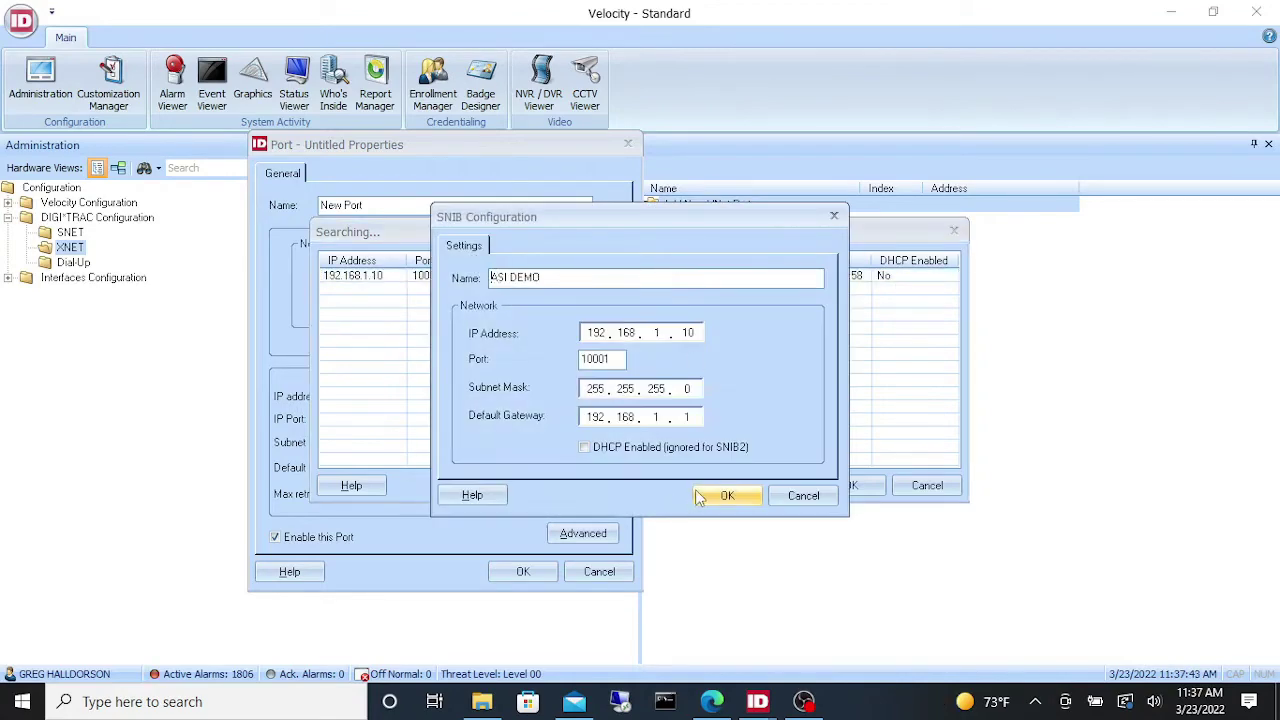
left_click(722, 496)
left_click(826, 486)
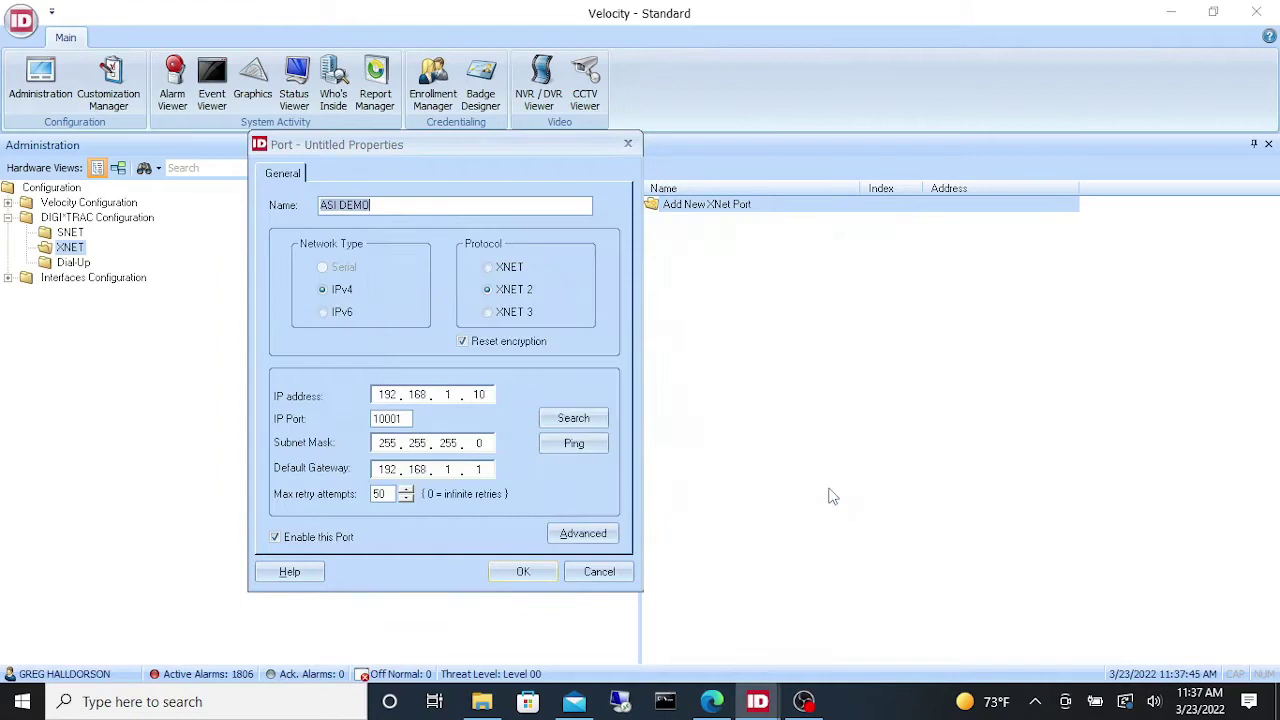
left_click(275, 538)
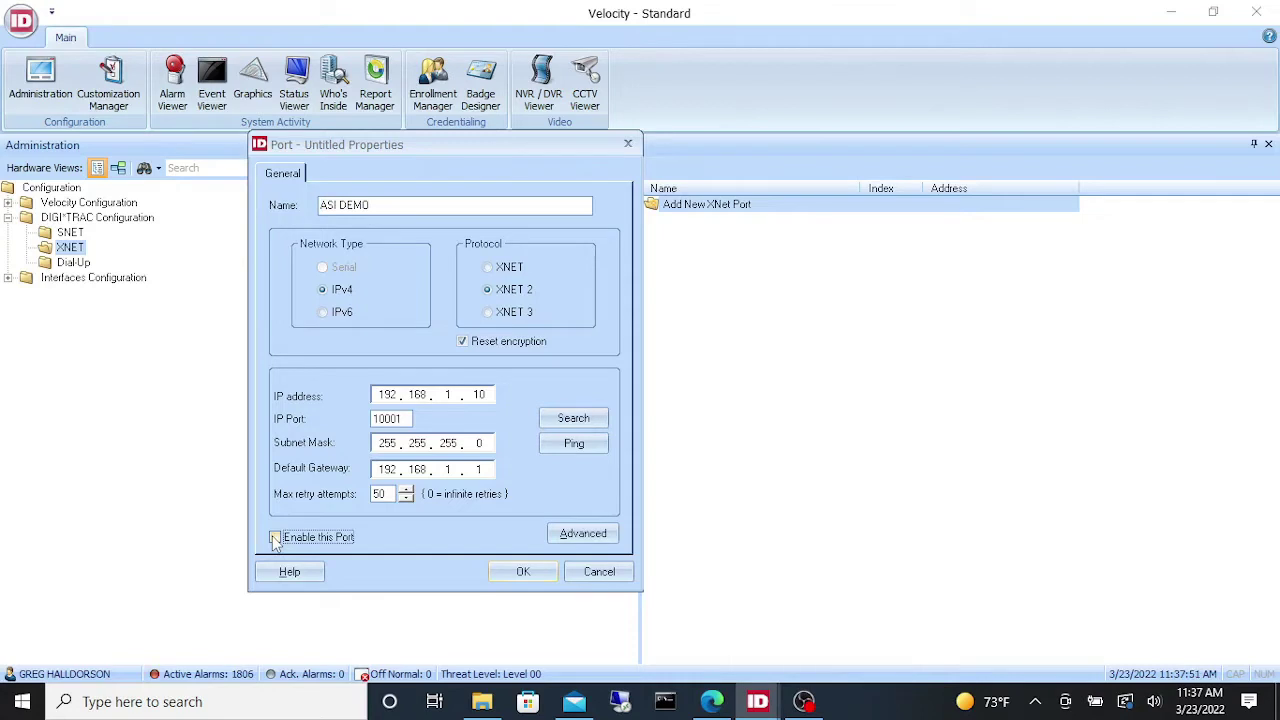
left_click(520, 572)
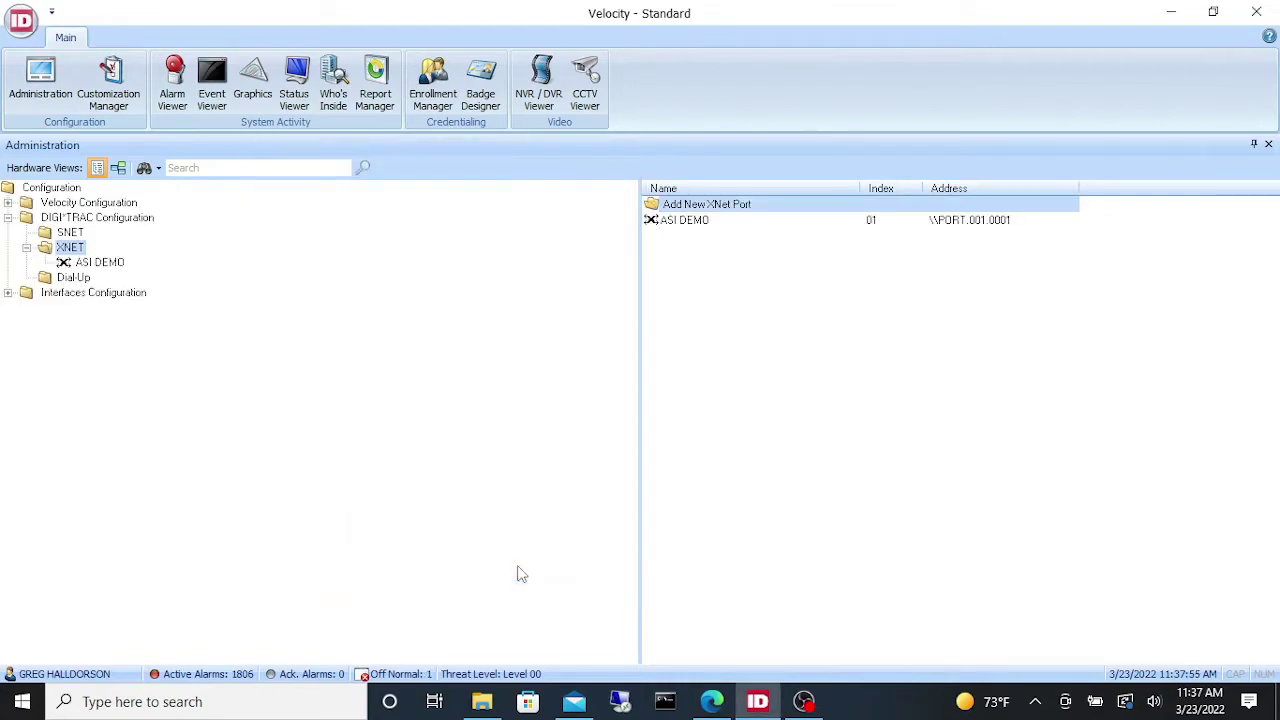
- Add a disabled XBox named "ASI DEMO Xbox" under the ASI DEMO port
left_click(106, 264)
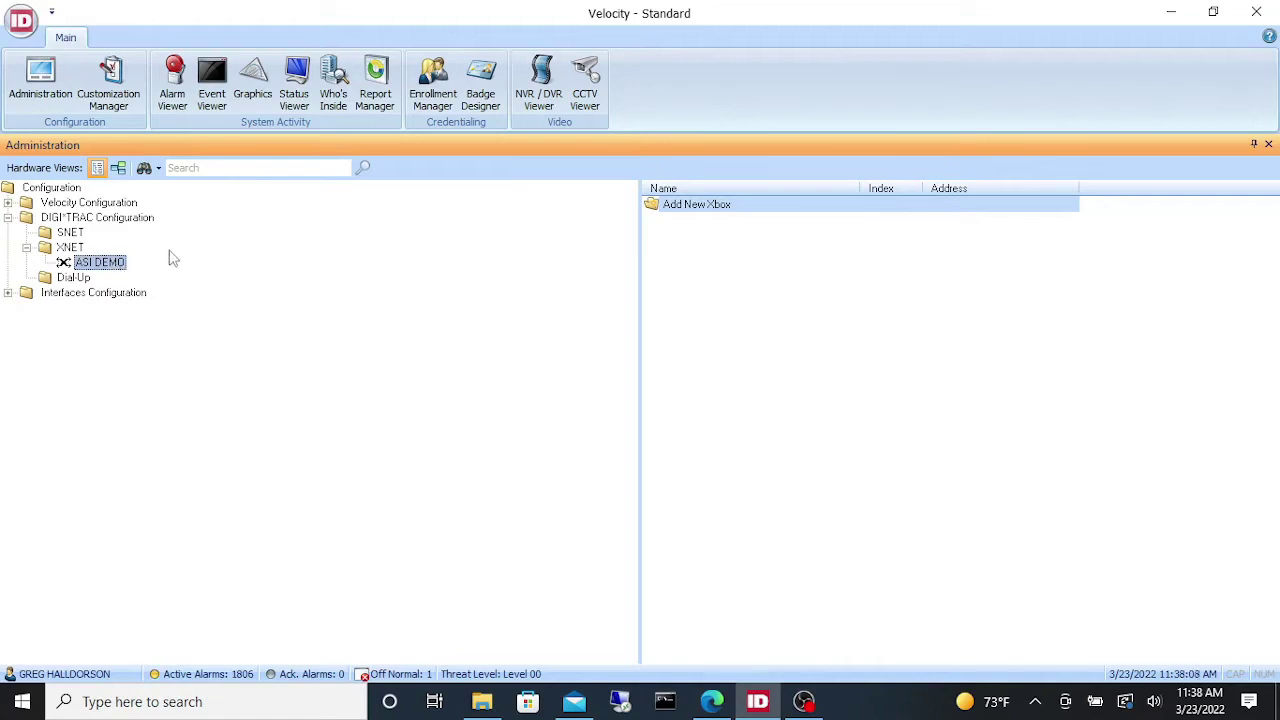
double_click(743, 205)
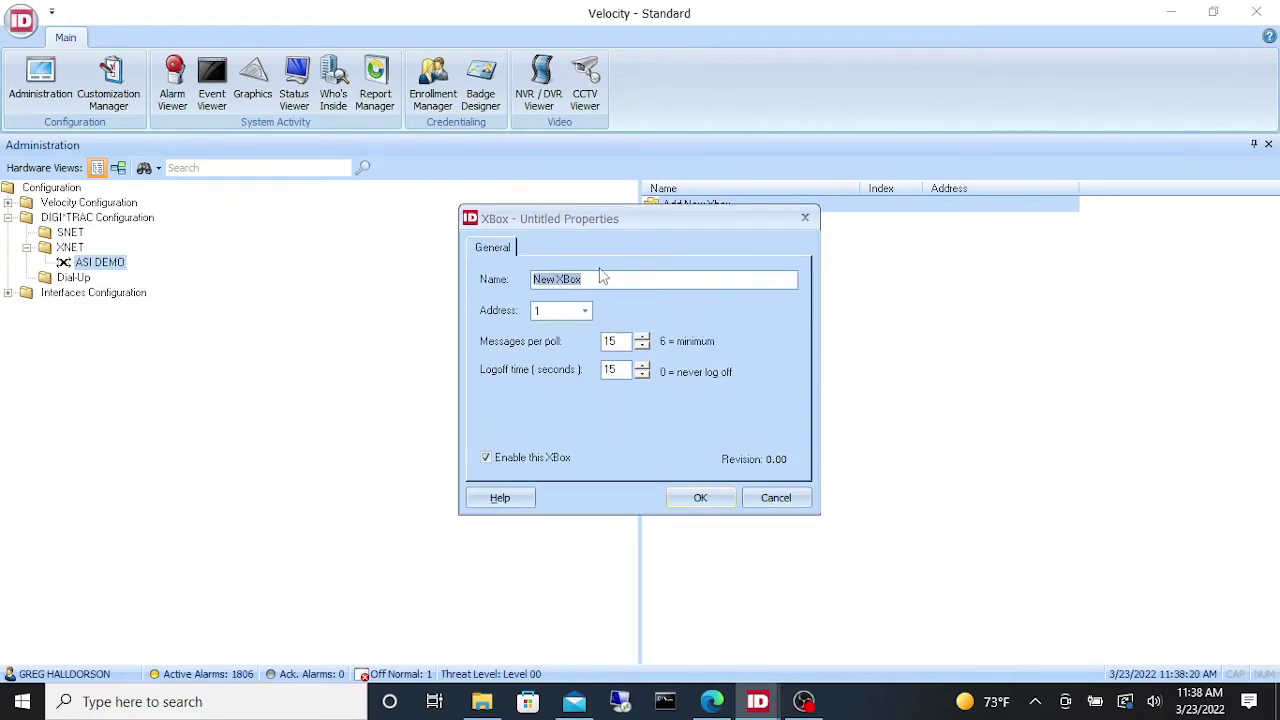
type("ASI")
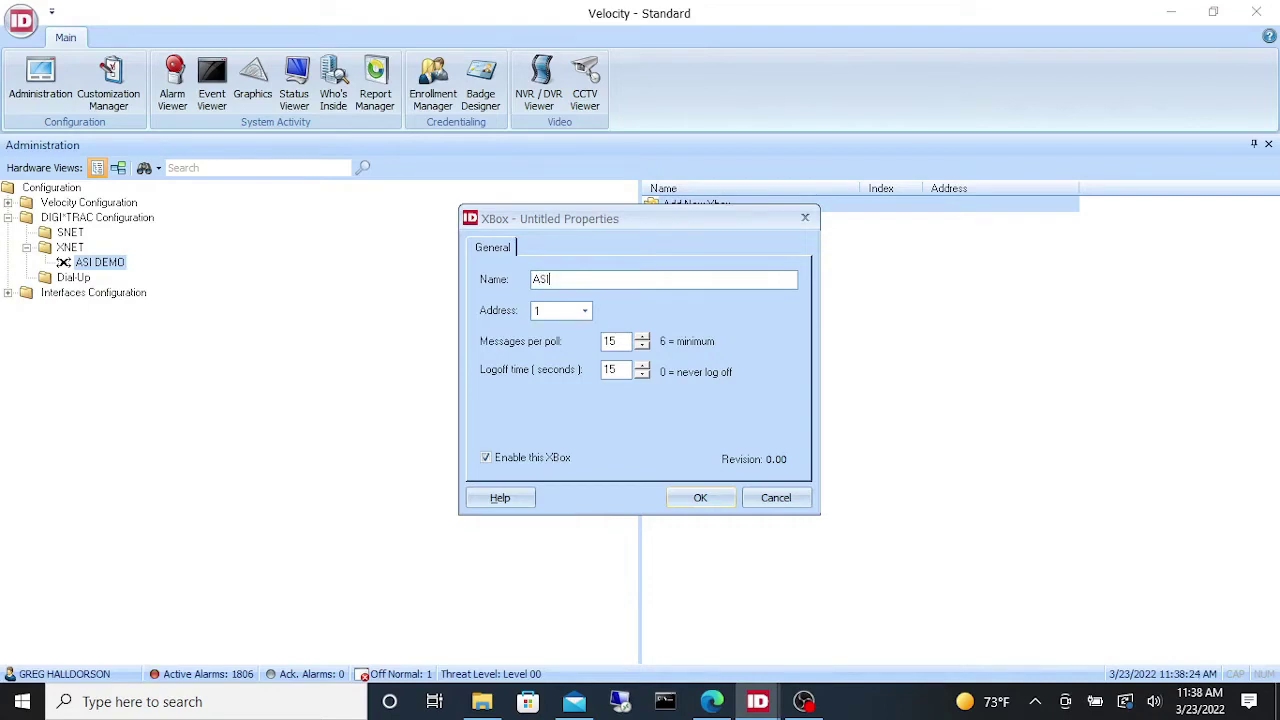
type(" DEMO Xbox")
left_click(504, 463)
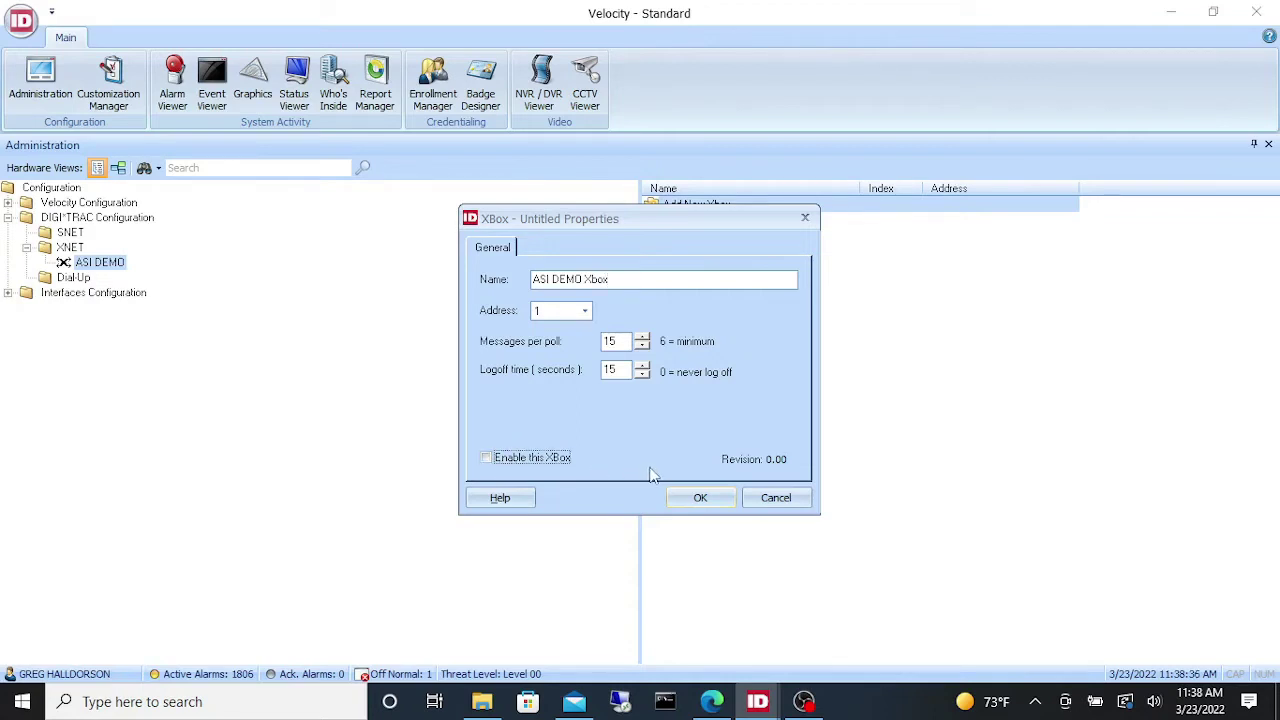
left_click(704, 506)
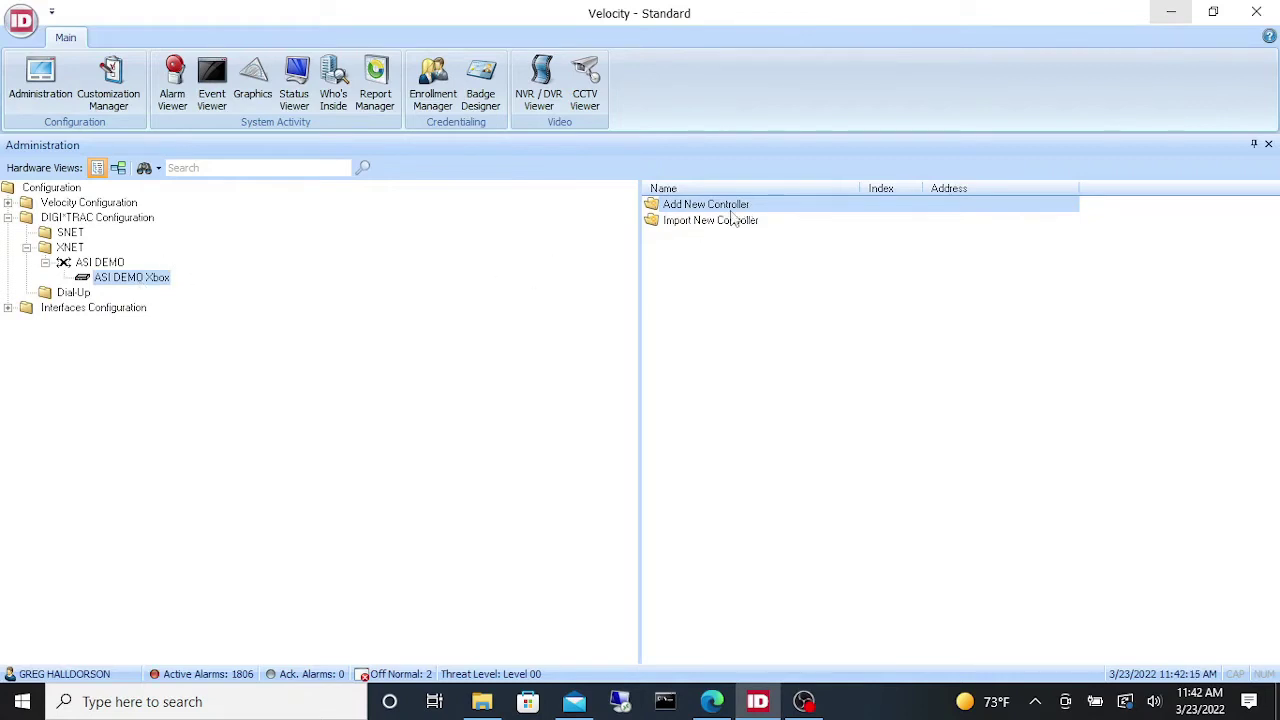
- Start a new controller under ASI DEMO Xbox, named "ASI DEMO Mx4" with the description "first floor idf room"
left_click(712, 229)
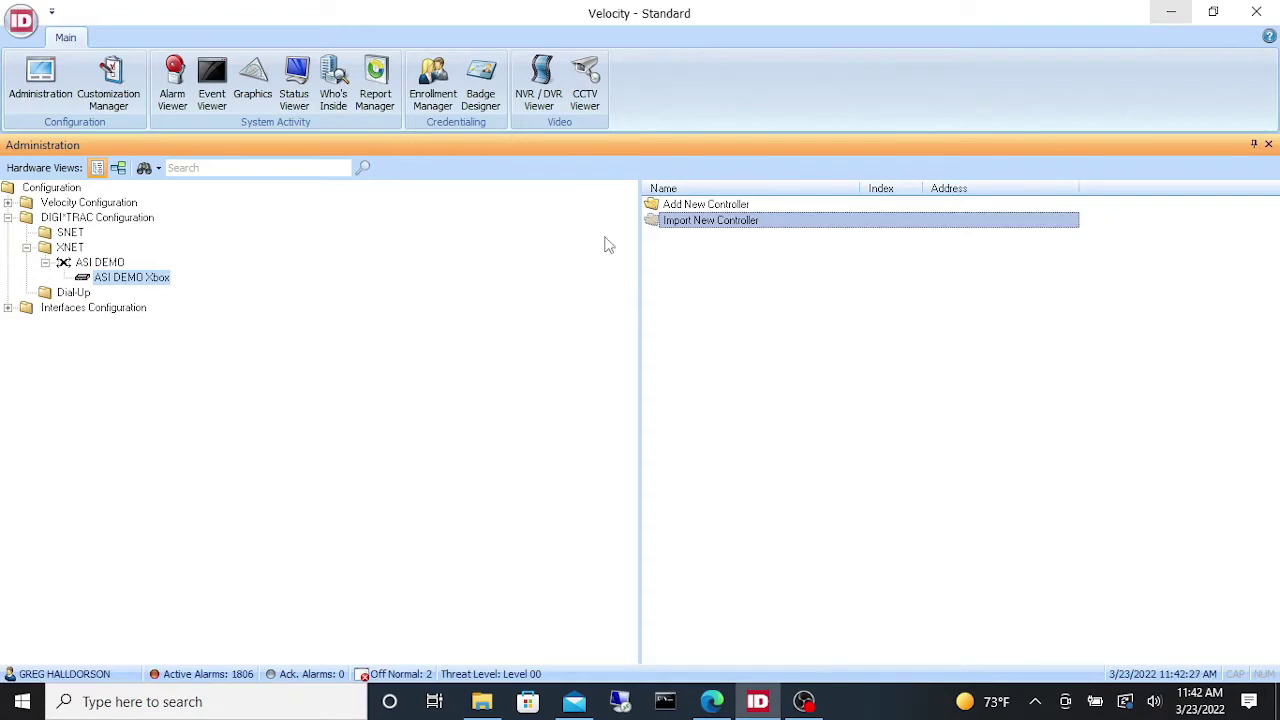
left_click(705, 206)
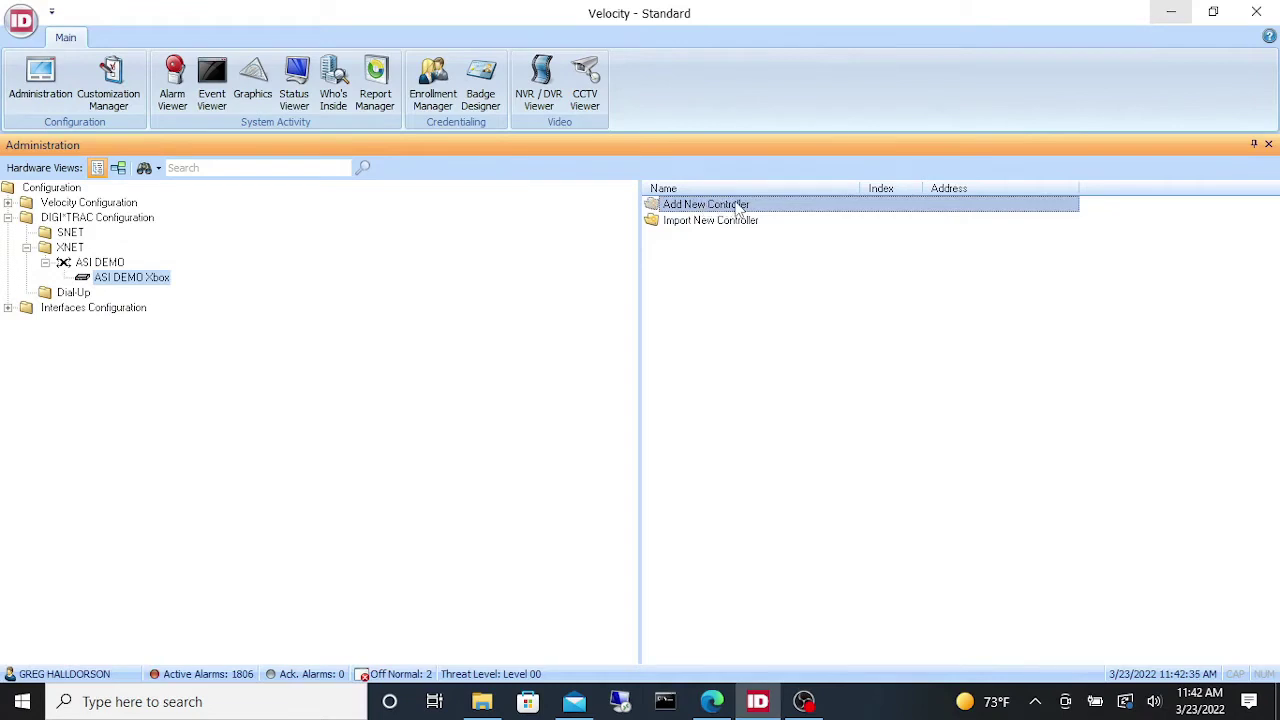
double_click(737, 205)
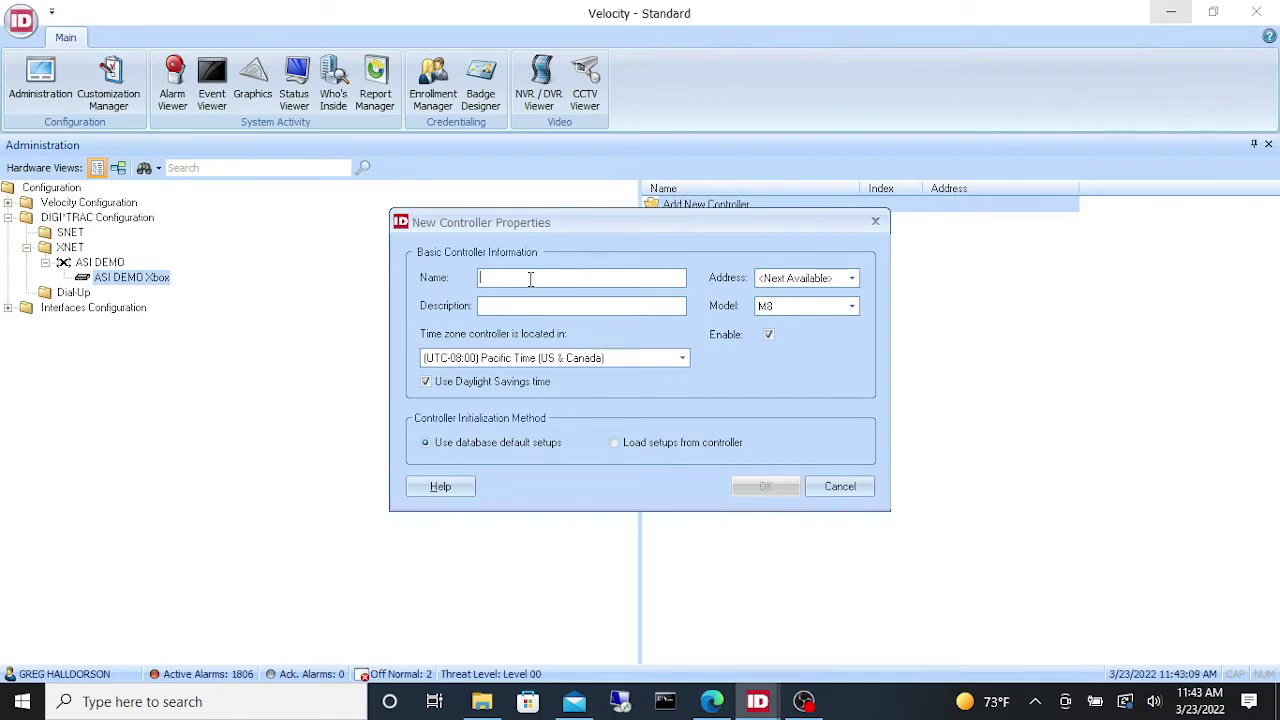
type("ASI ")
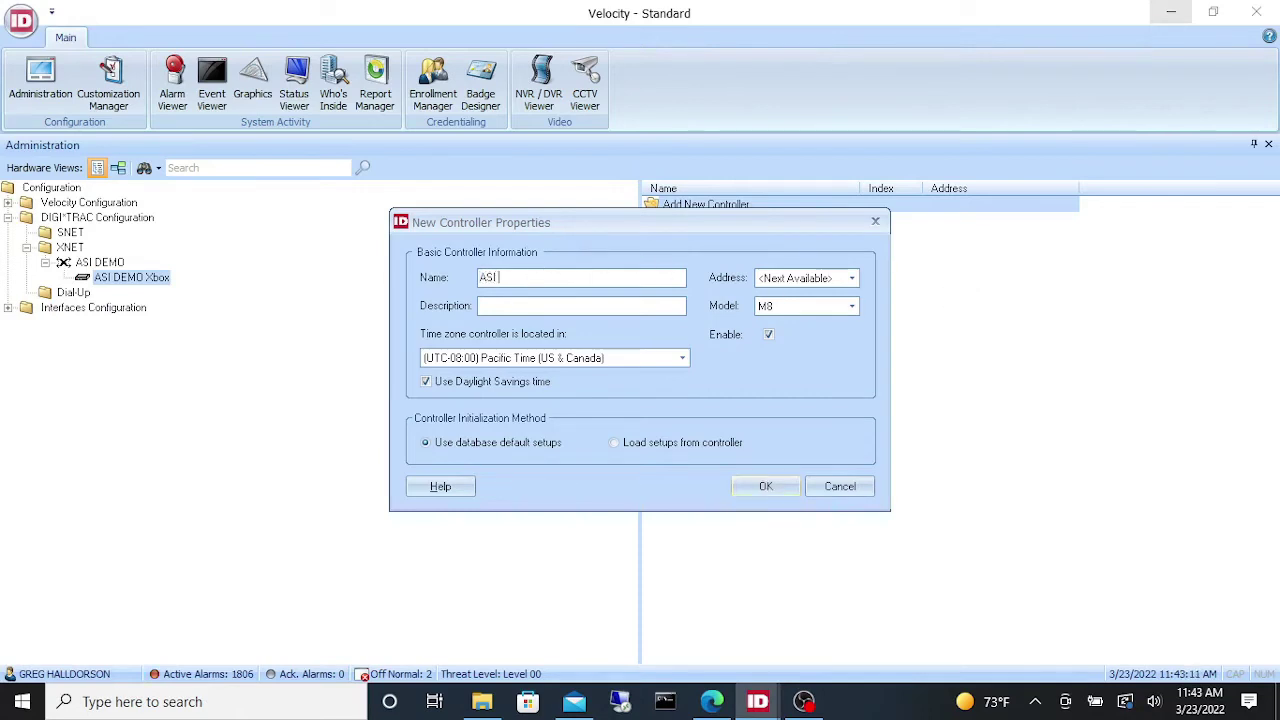
type("DEMO Mx4")
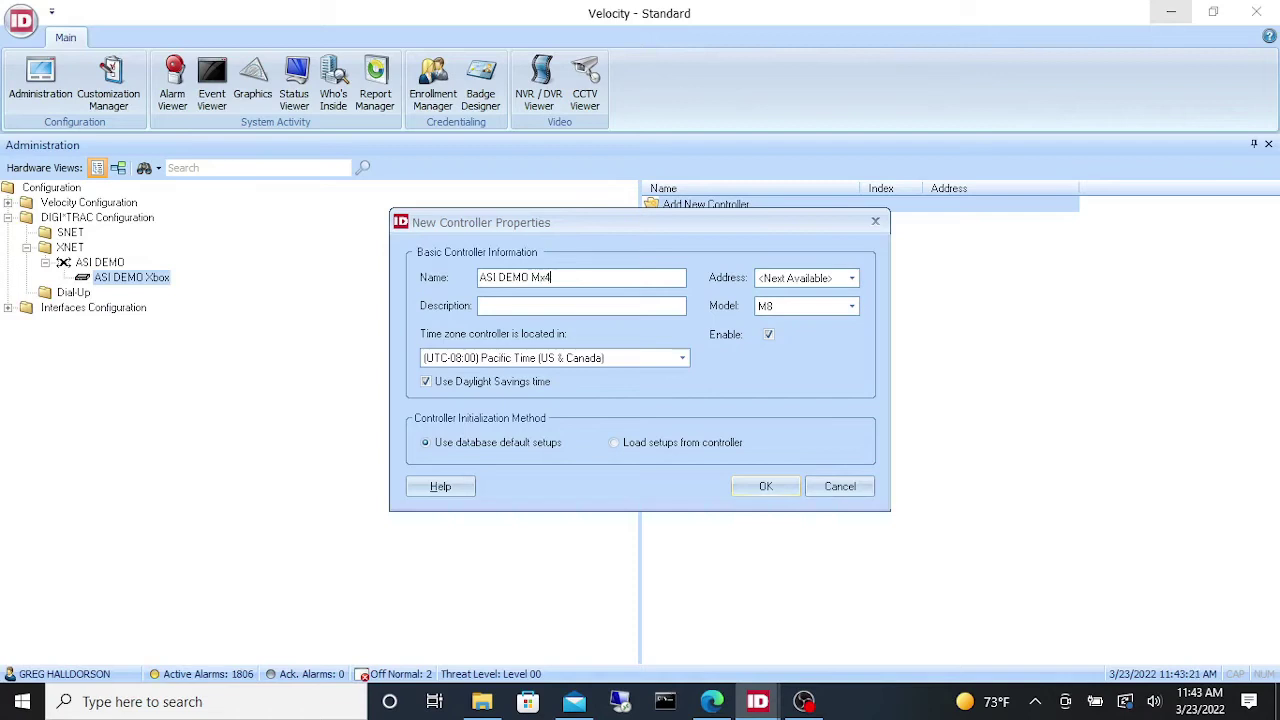
left_click(509, 308)
type("first floor idf room")
- Set the new controller to address 1 and model Mx4, disable it, and create it with database default setups
left_click(853, 279)
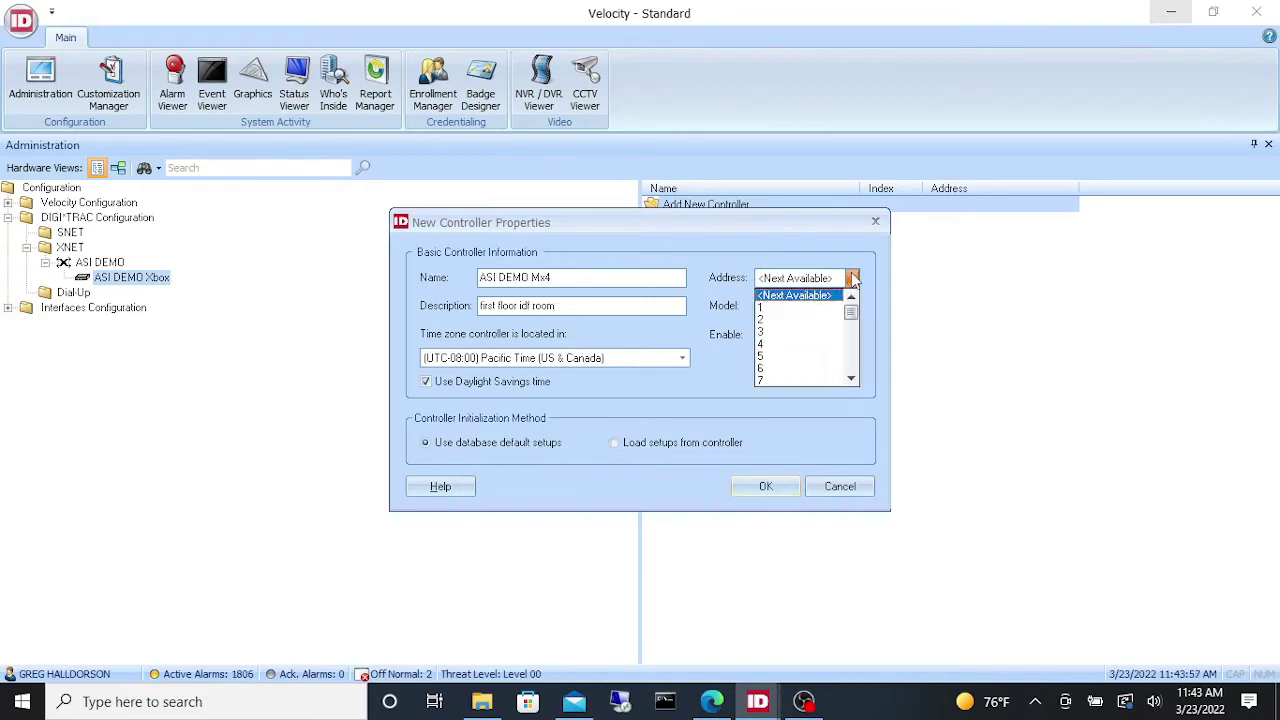
left_click(801, 308)
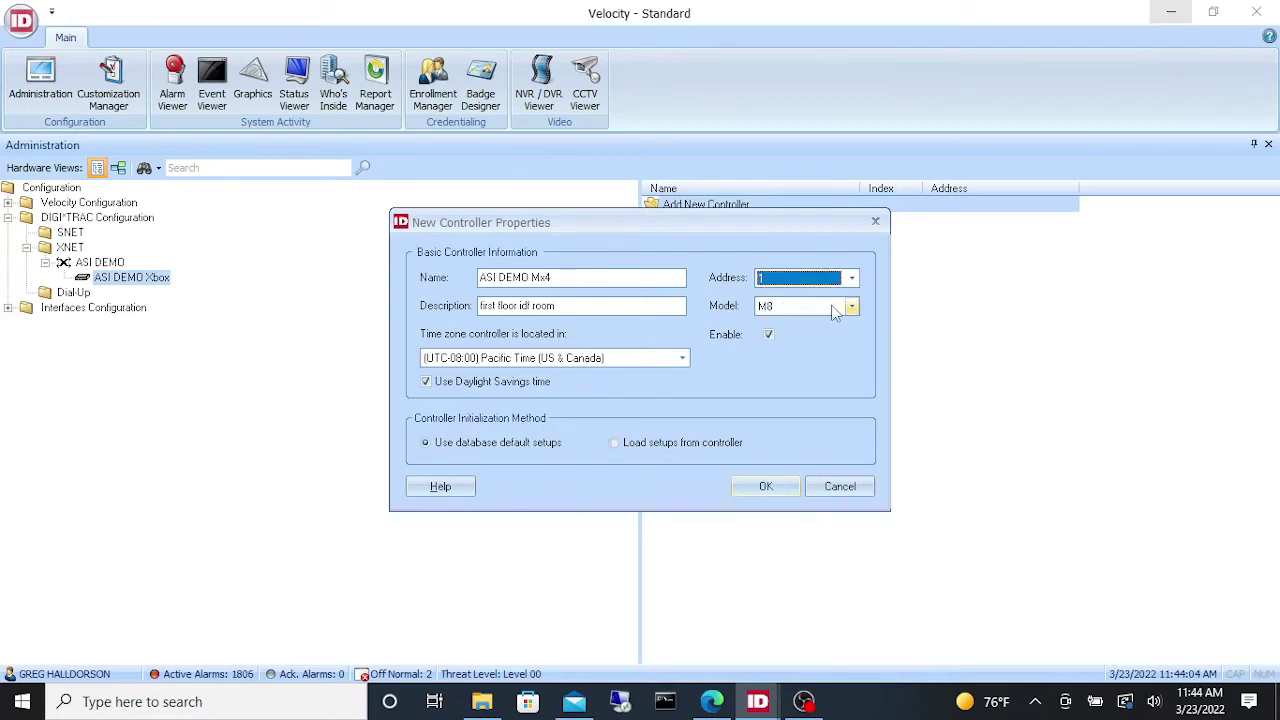
left_click(849, 308)
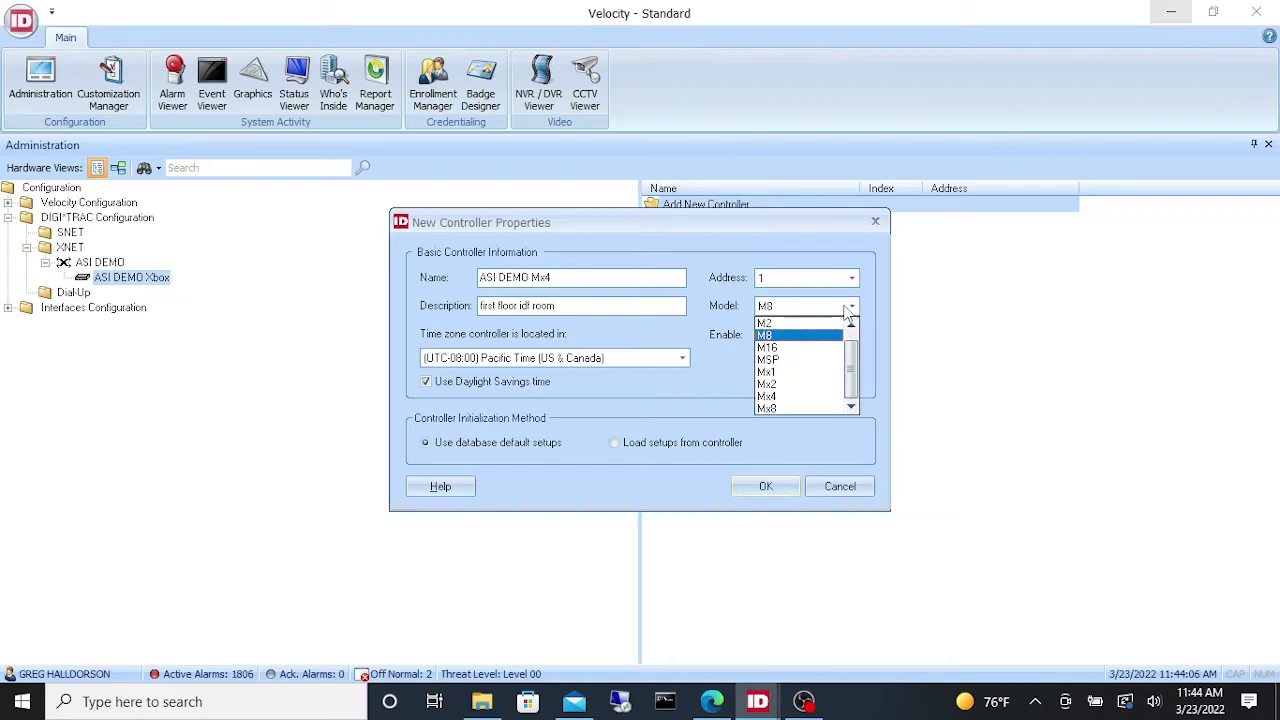
left_click(821, 398)
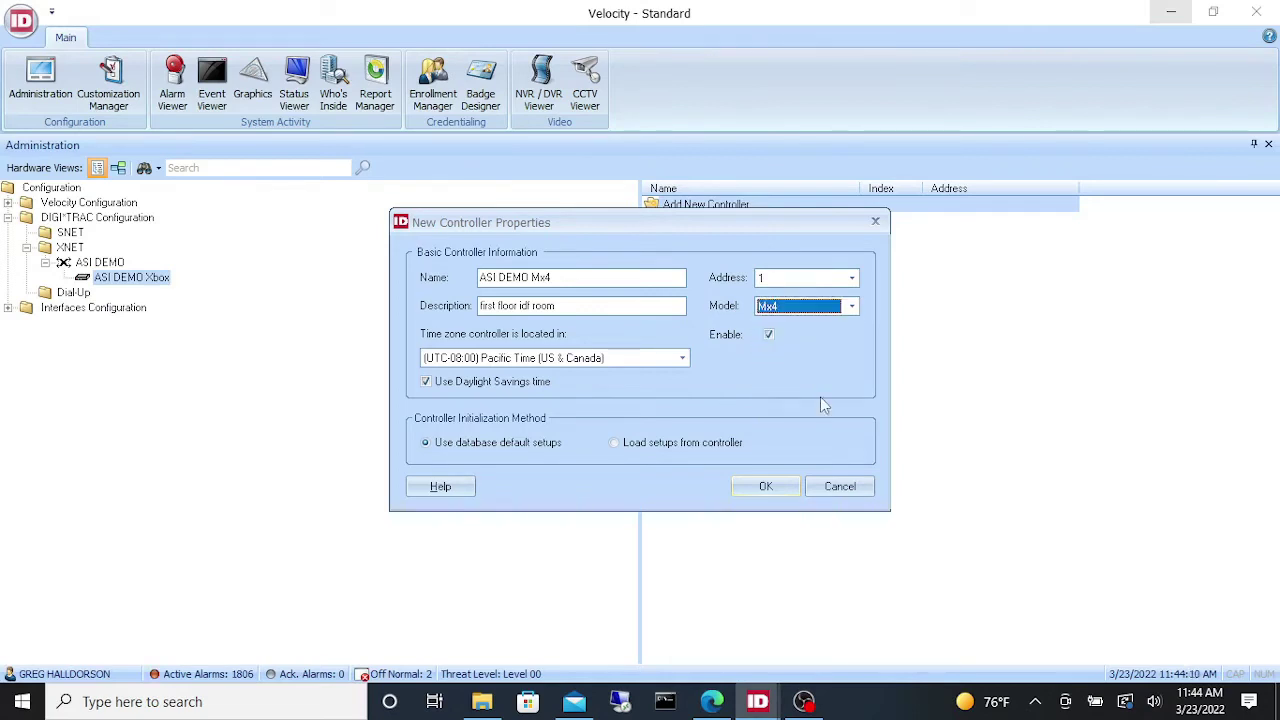
left_click(768, 336)
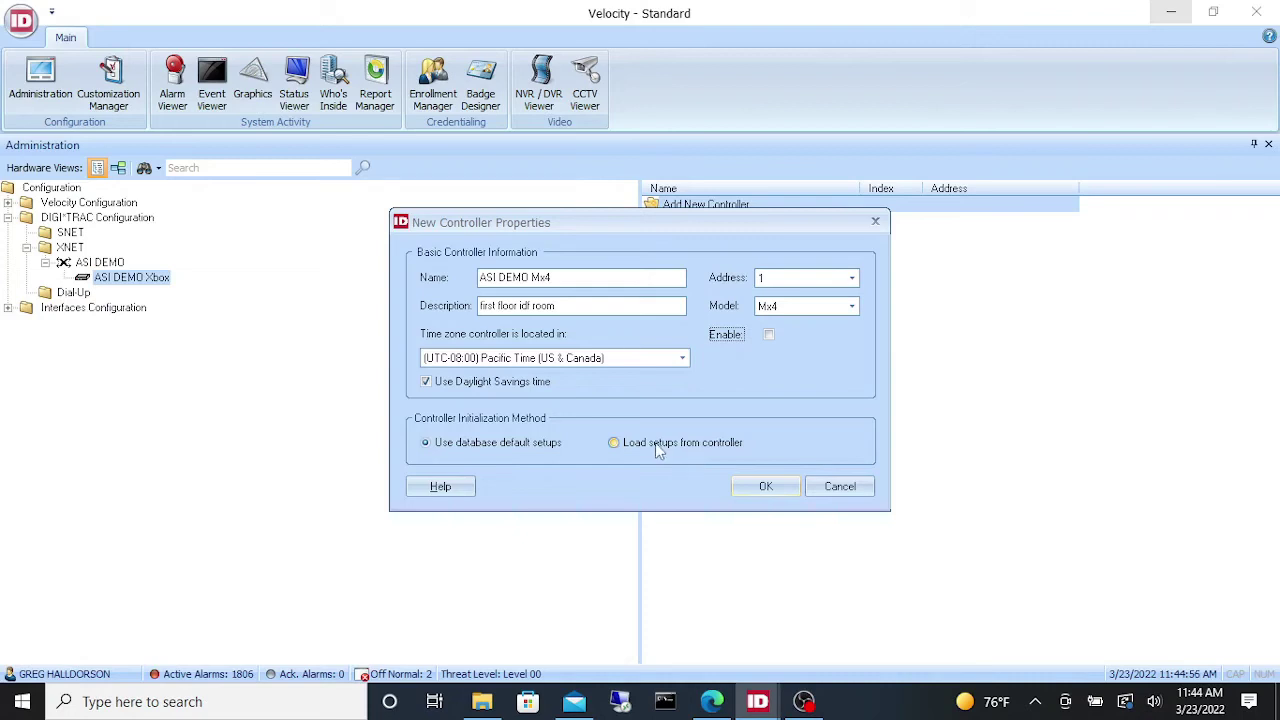
left_click(657, 446)
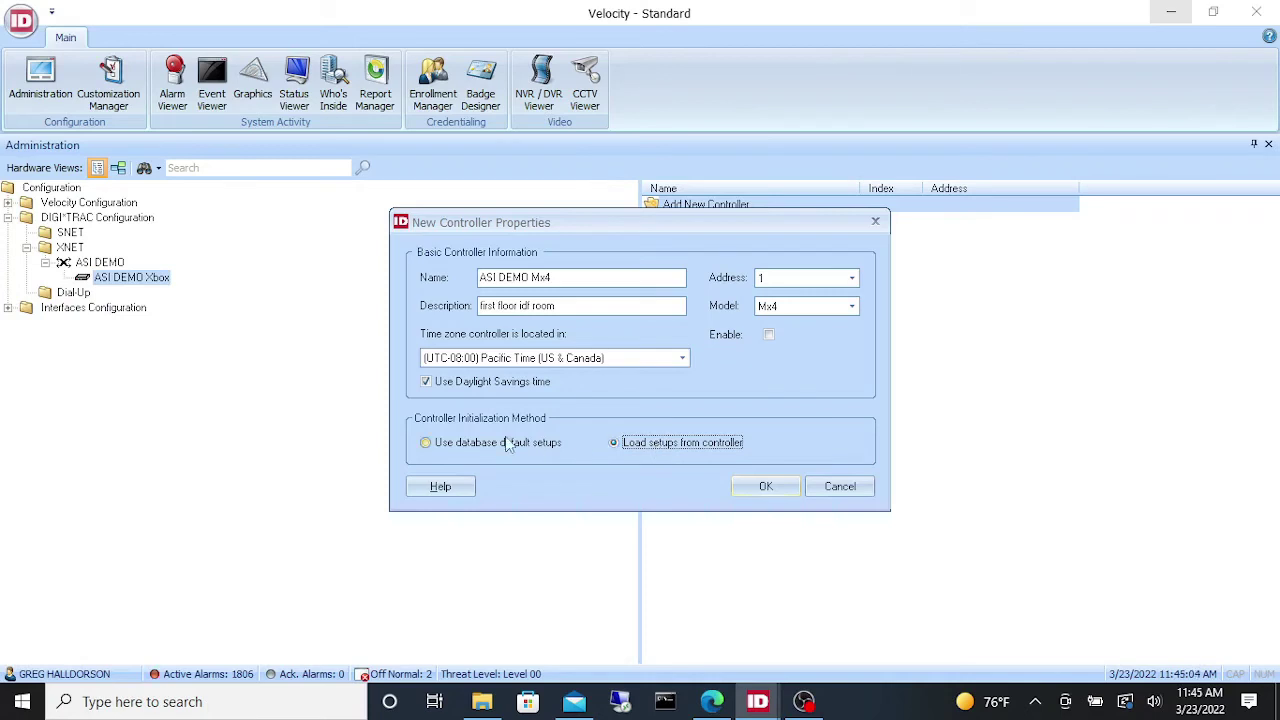
left_click(447, 441)
left_click(764, 488)
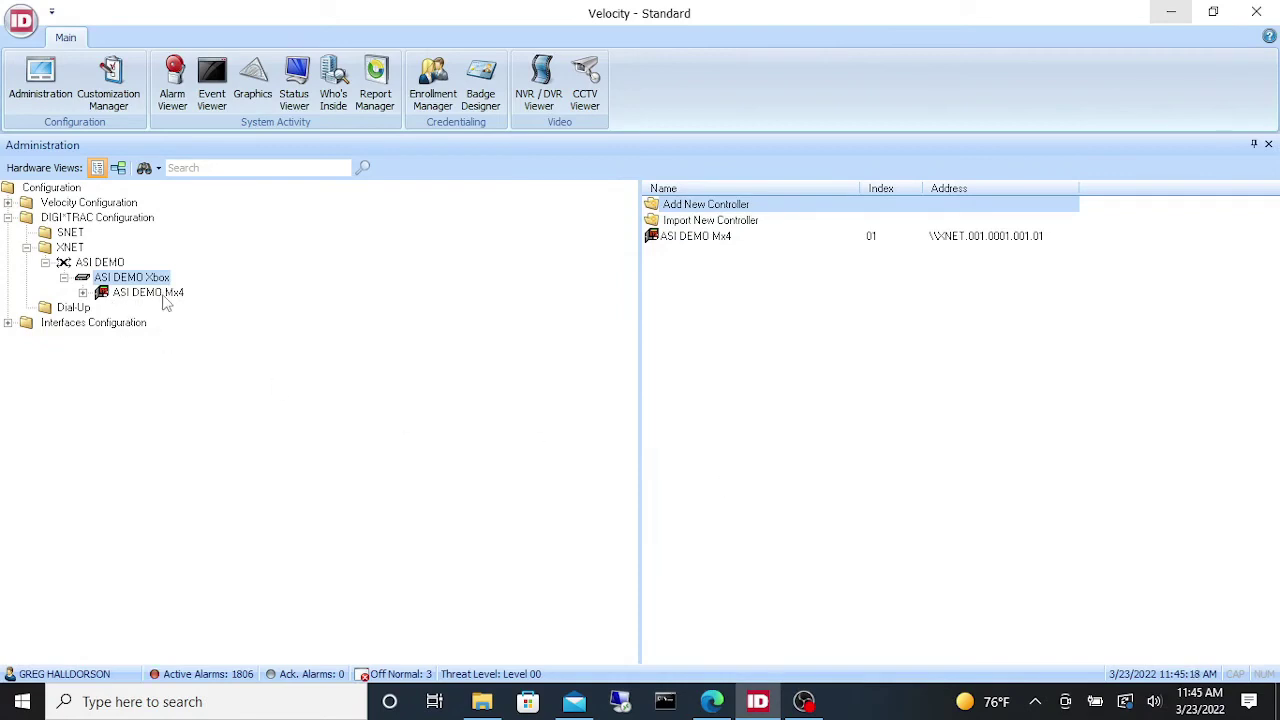
- Show the Event Viewer below the configuration tree and expand the ASI DEMO Mx4 controller
left_click(211, 95)
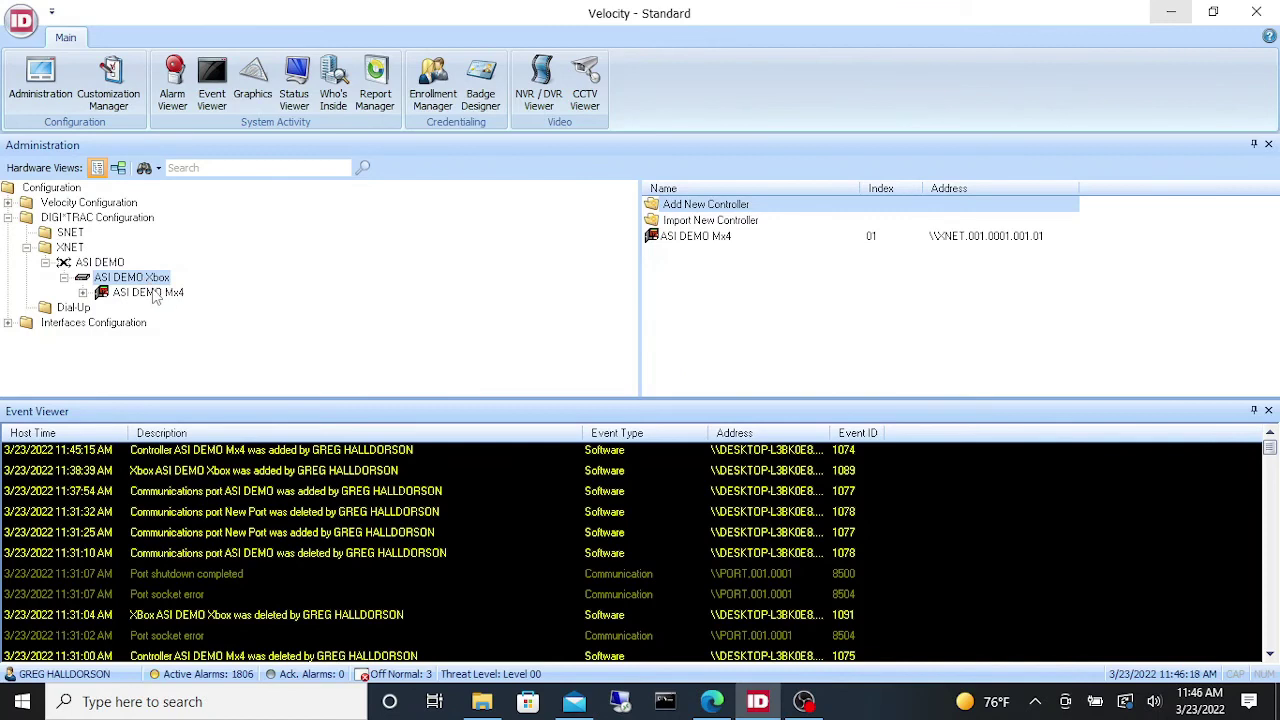
left_click(150, 293)
left_click(83, 292)
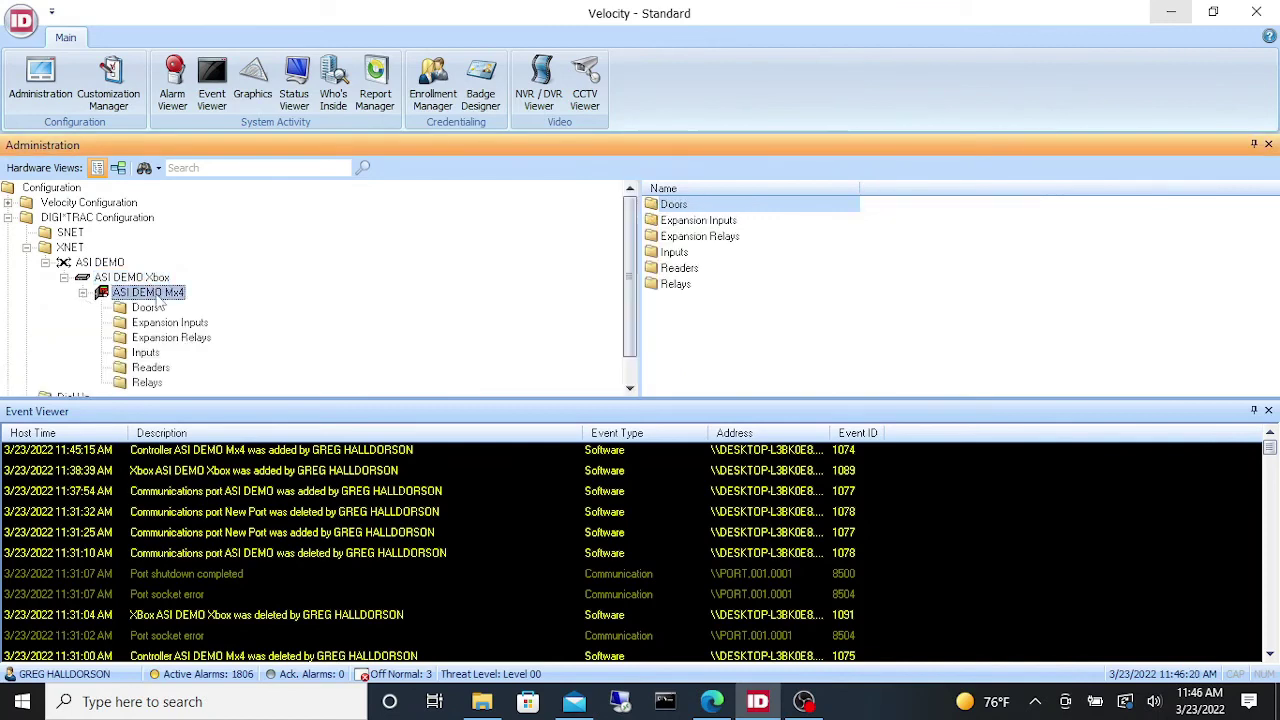
- Enable the ASI DEMO port and the ASI DEMO Xbox beneath it
left_click(107, 266)
right_click(108, 267)
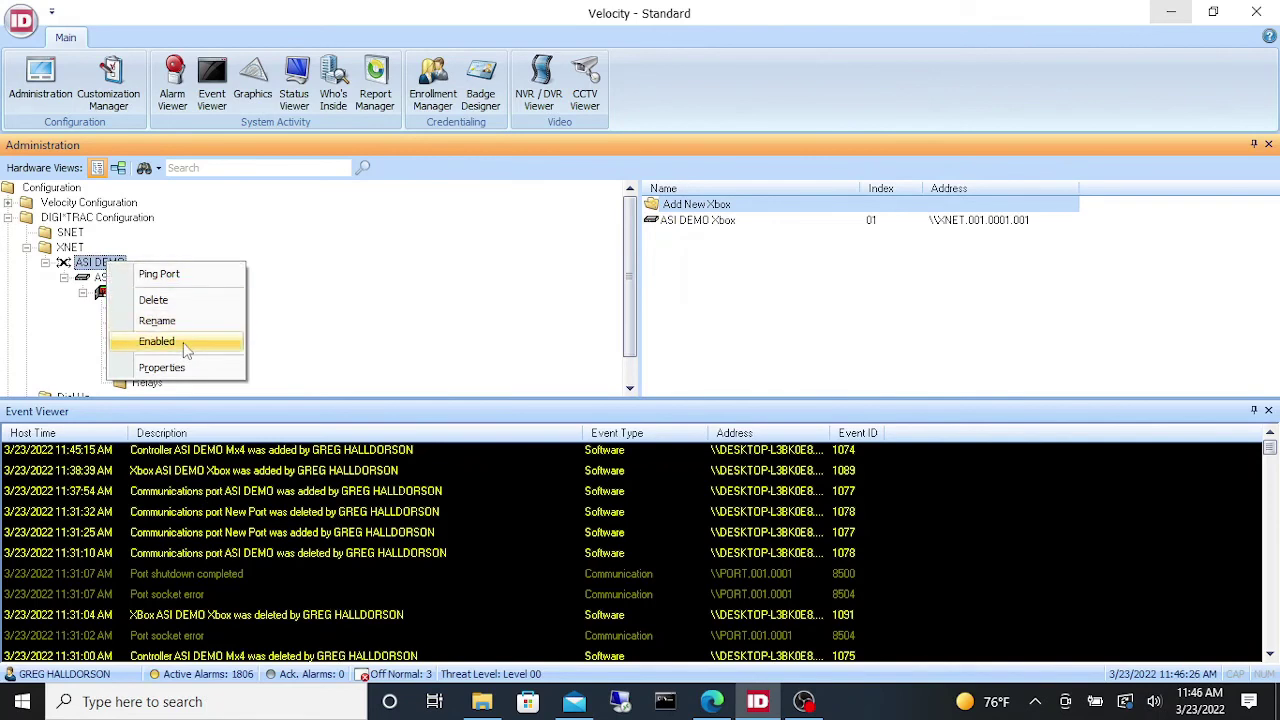
left_click(156, 341)
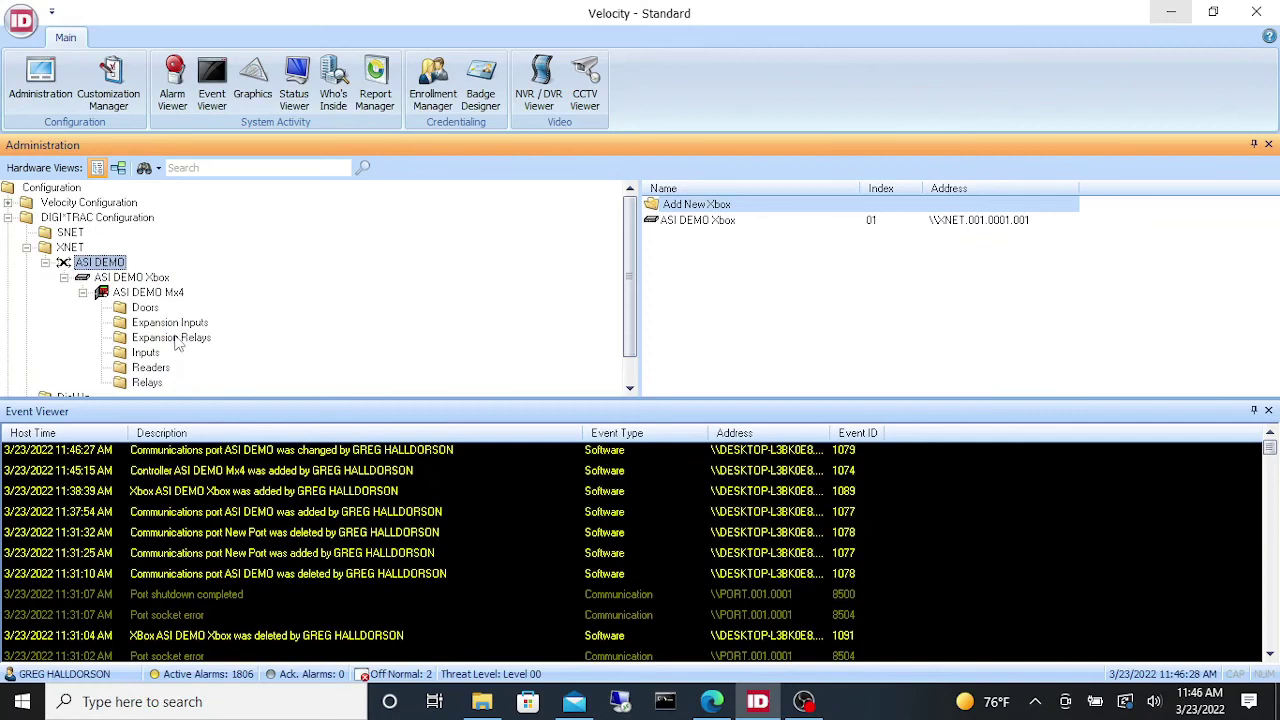
left_click(138, 280)
right_click(139, 281)
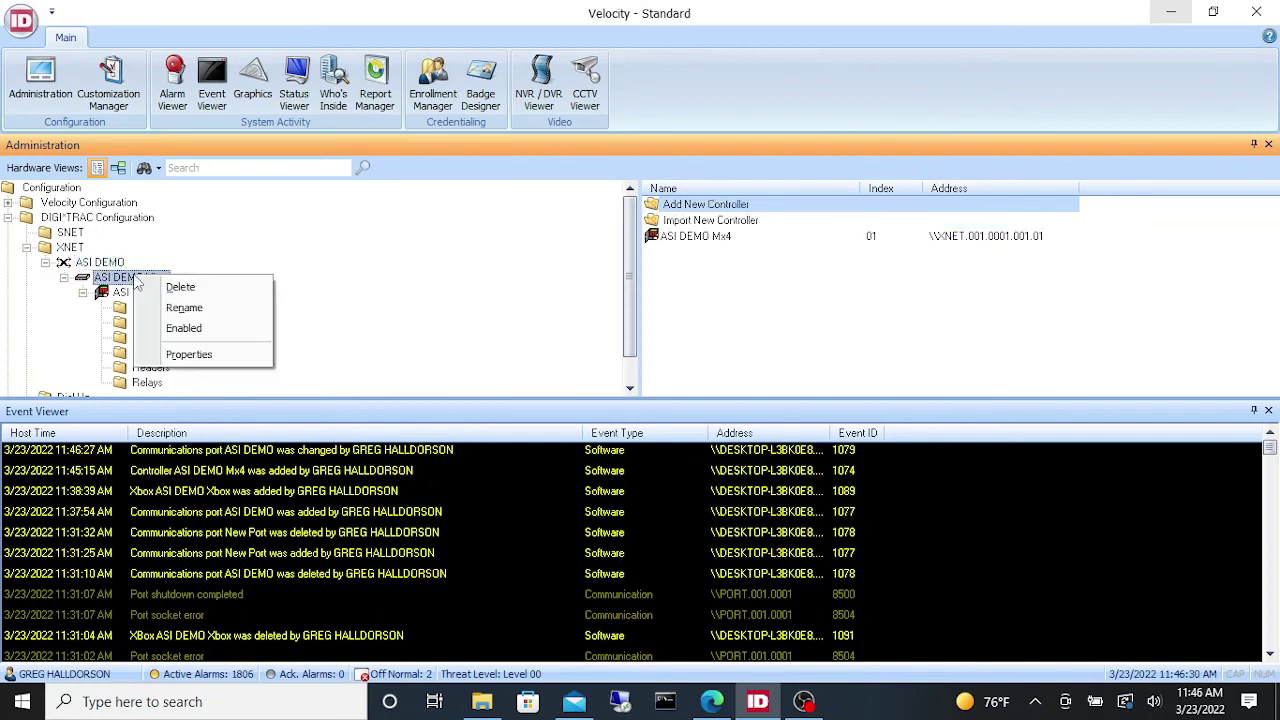
left_click(193, 338)
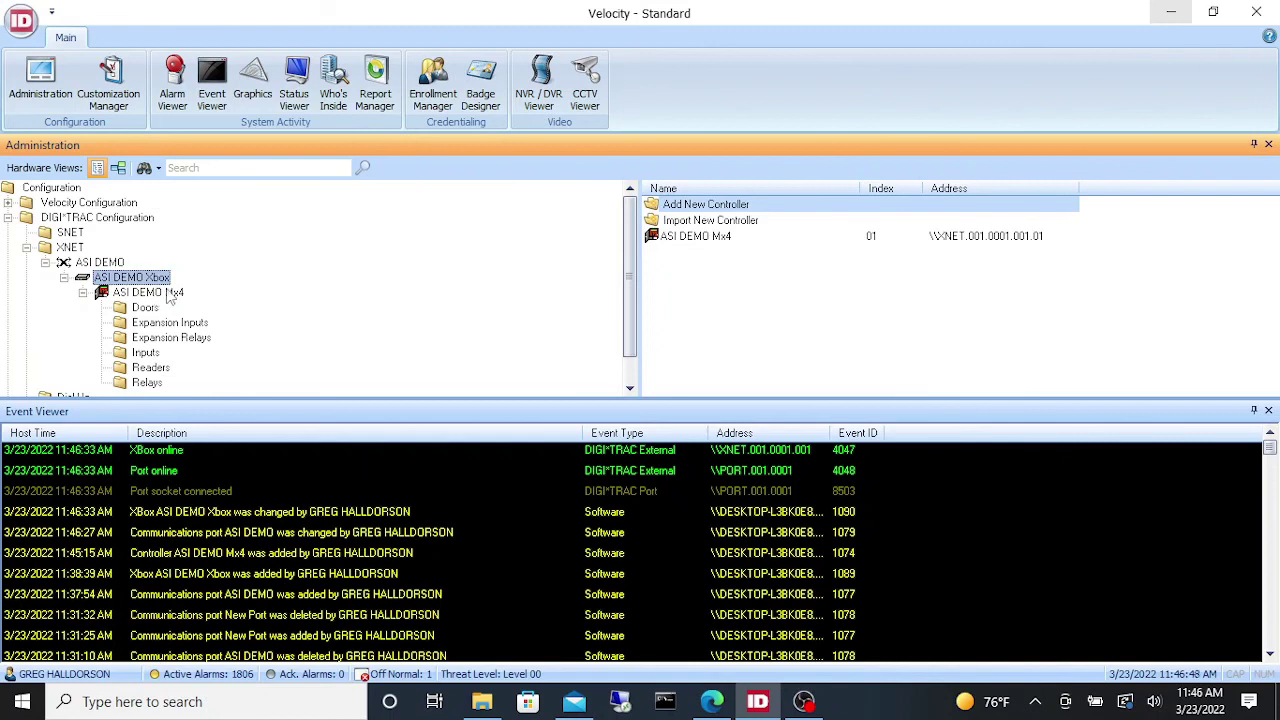
- Enable the ASI DEMO Mx4 controller in the configuration tree
left_click(170, 294)
right_click(170, 294)
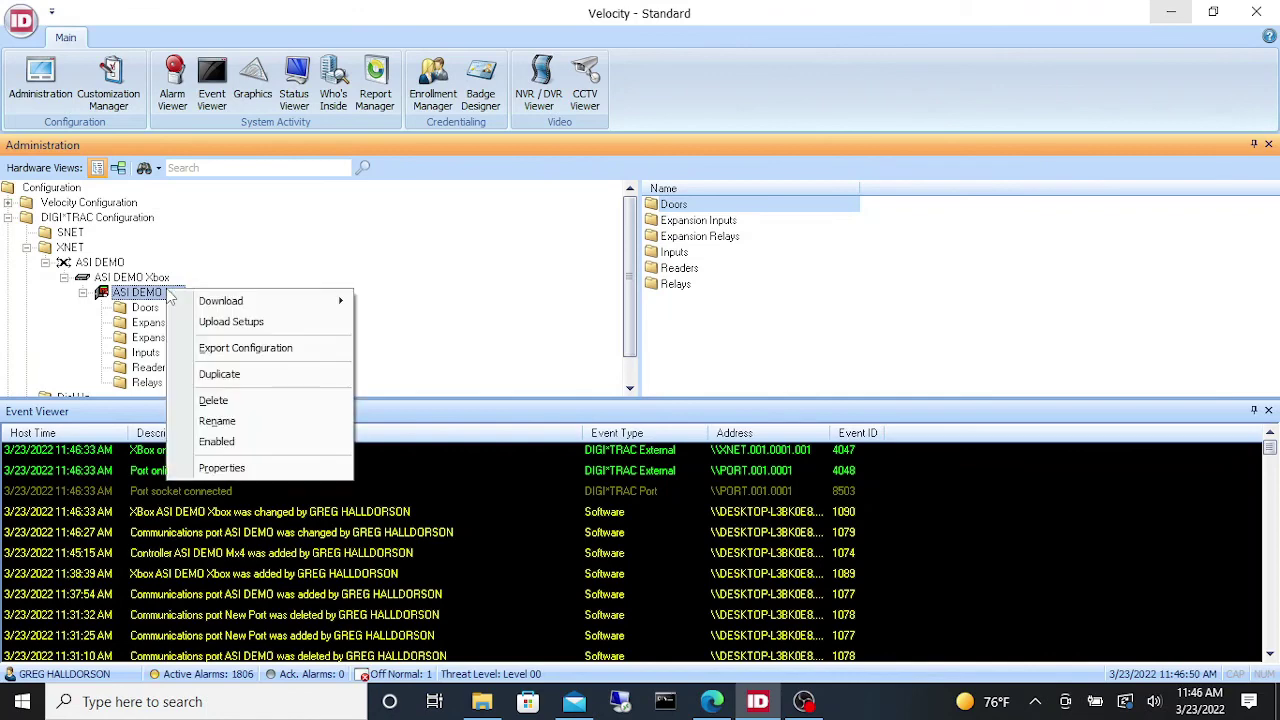
left_click(226, 443)
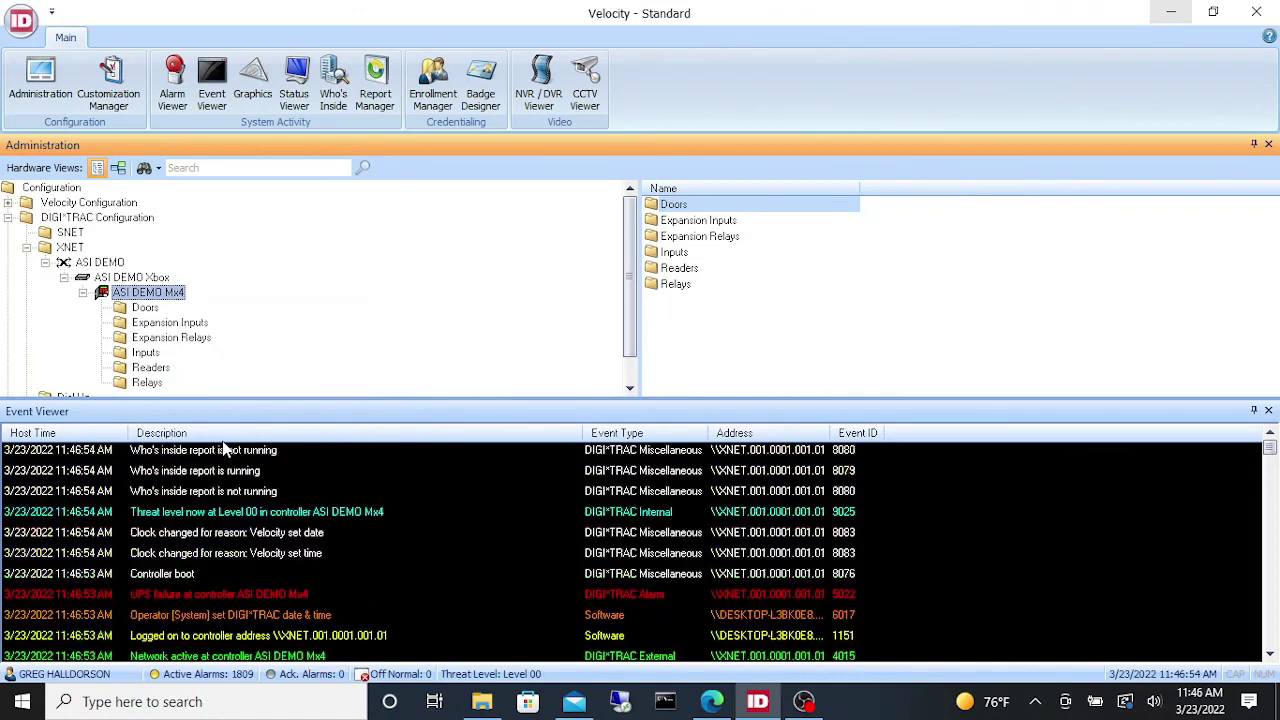